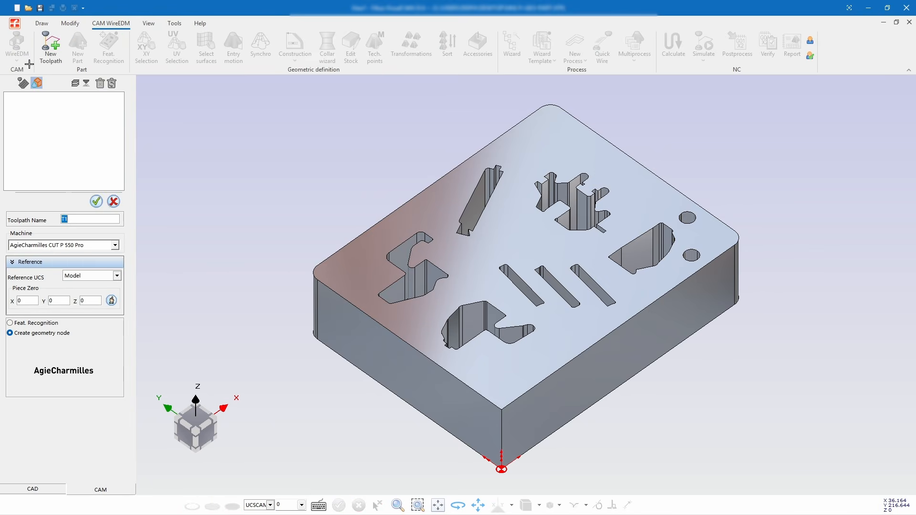
Create toolpath T1 for the FANUC ROBOCUT ALPHA-0-iD machine with a geometry node.
{"action": "left_click", "coordinate": [115, 245]}
{"action": "scroll", "coordinate": [93, 296], "scroll_direction": "down", "scroll_amount": 10}
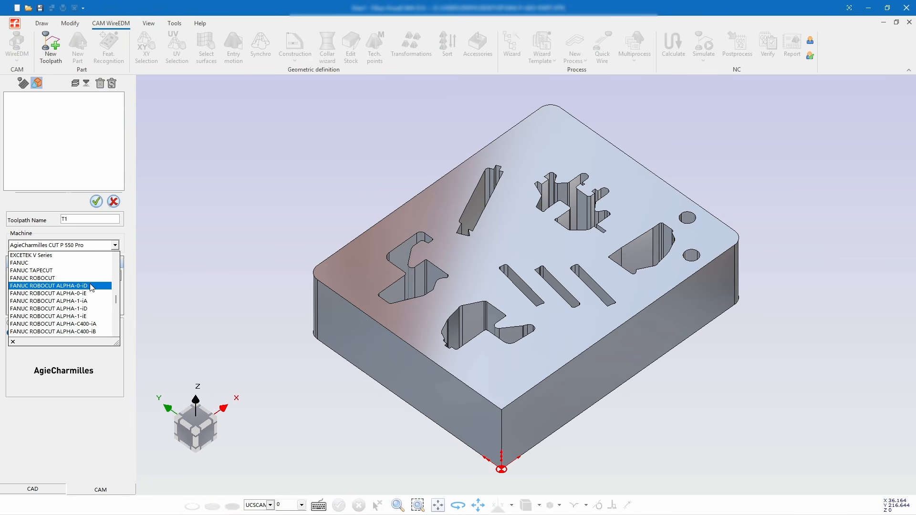
{"action": "left_click", "coordinate": [93, 287]}
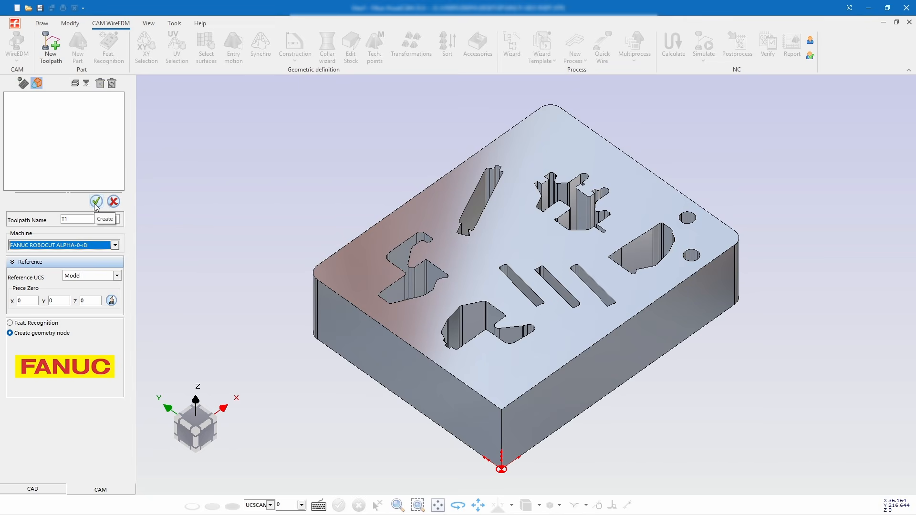
{"action": "left_click", "coordinate": [96, 202]}
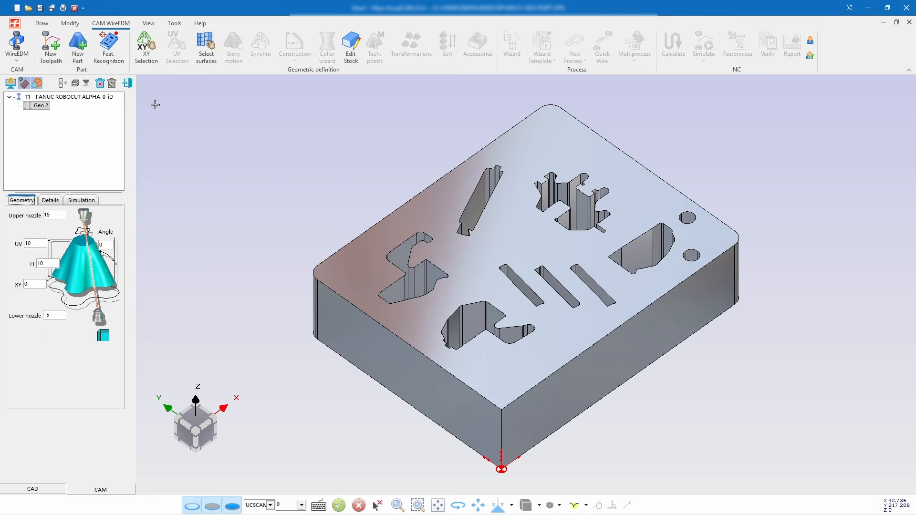
Define the part geometry from the wall surfaces of both round holes, the three parallel slots, the long angled slot and the four irregular openings.
{"action": "left_click", "coordinate": [208, 54]}
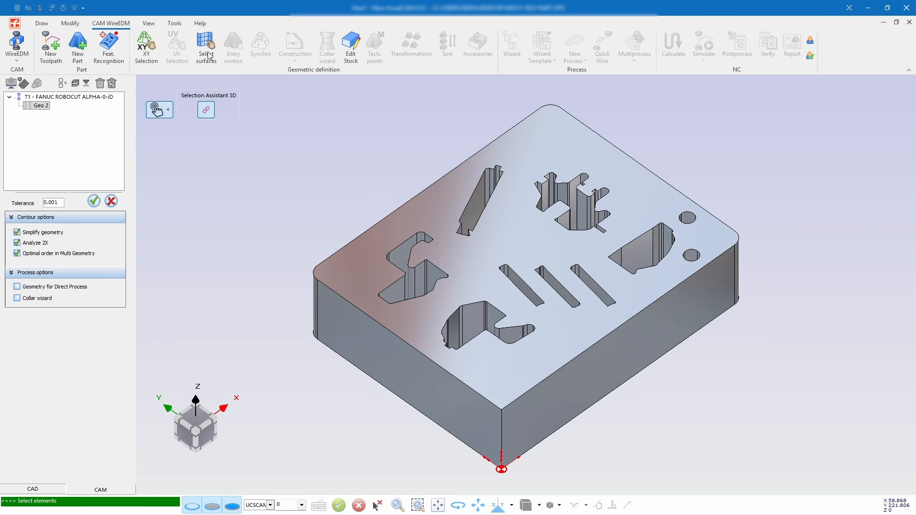
{"action": "left_click", "coordinate": [213, 110]}
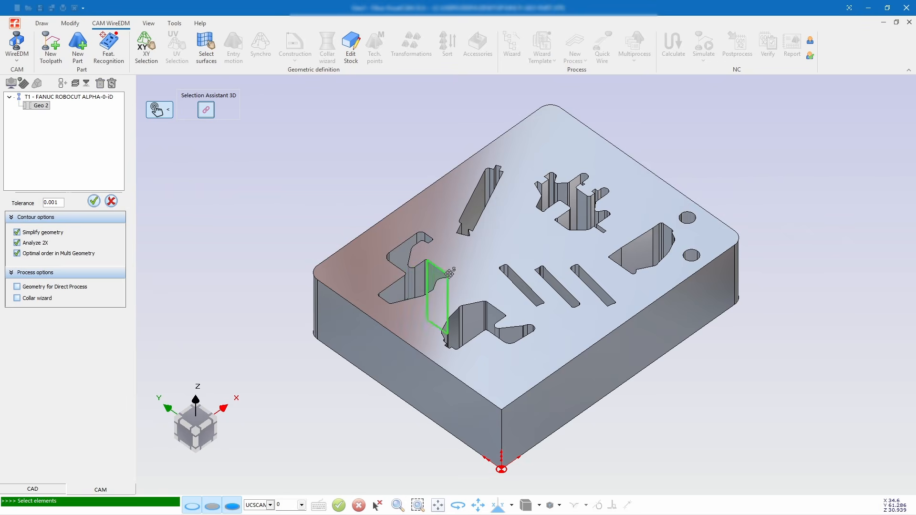
{"action": "left_click", "coordinate": [692, 217]}
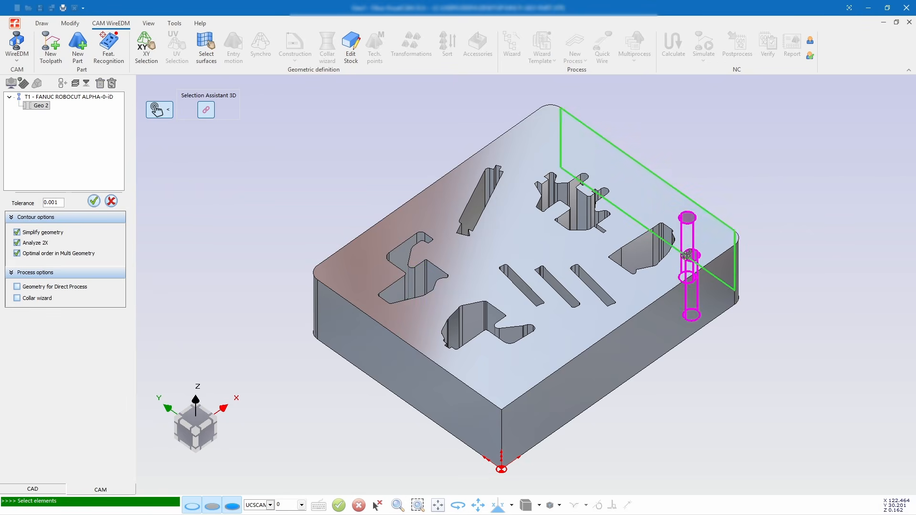
{"action": "left_click", "coordinate": [649, 242]}
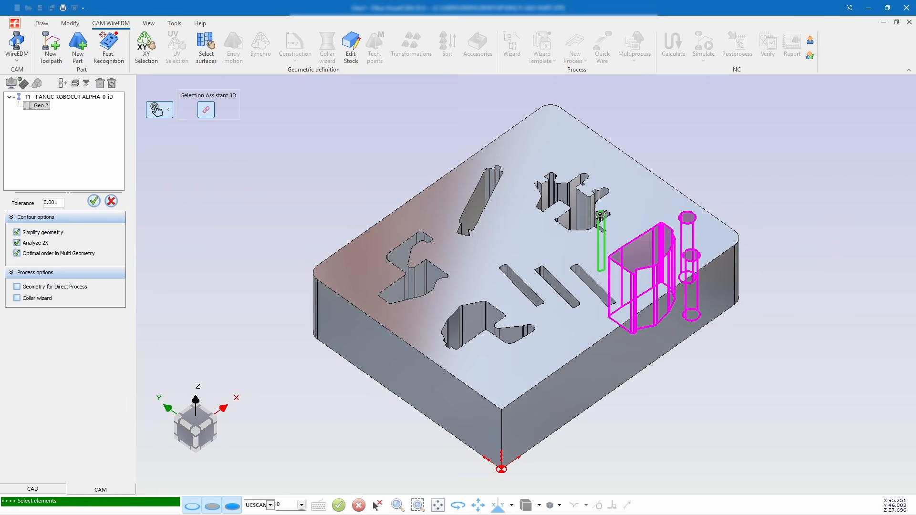
{"action": "left_click", "coordinate": [598, 234]}
{"action": "left_click", "coordinate": [603, 295]}
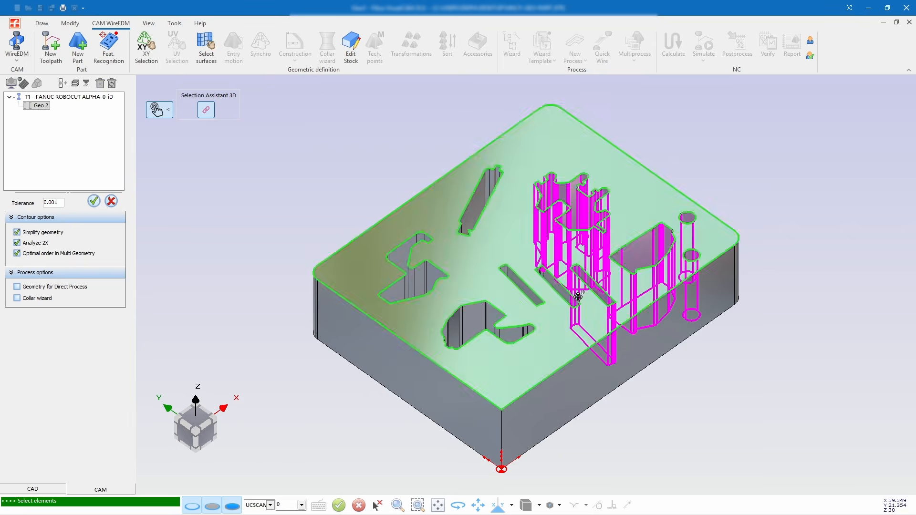
{"action": "left_click", "coordinate": [562, 289]}
{"action": "left_click", "coordinate": [531, 296]}
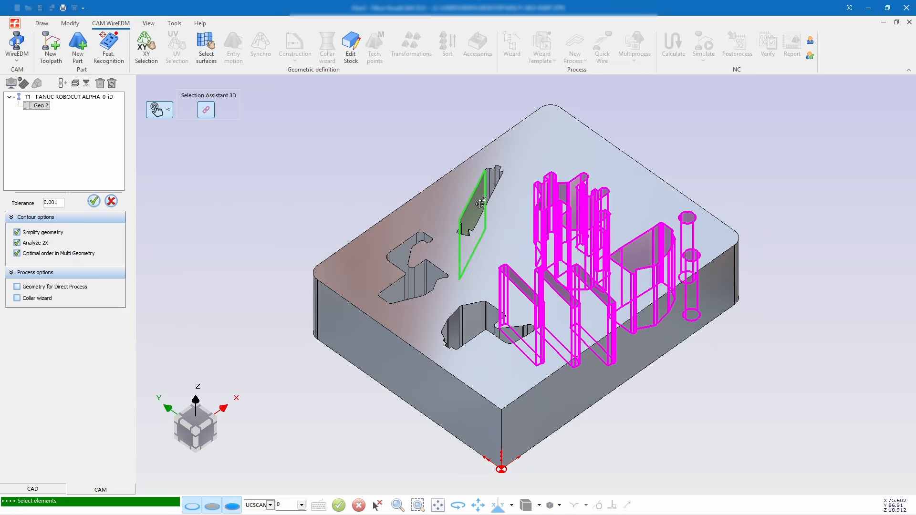
{"action": "left_click", "coordinate": [480, 202]}
{"action": "left_click", "coordinate": [465, 324]}
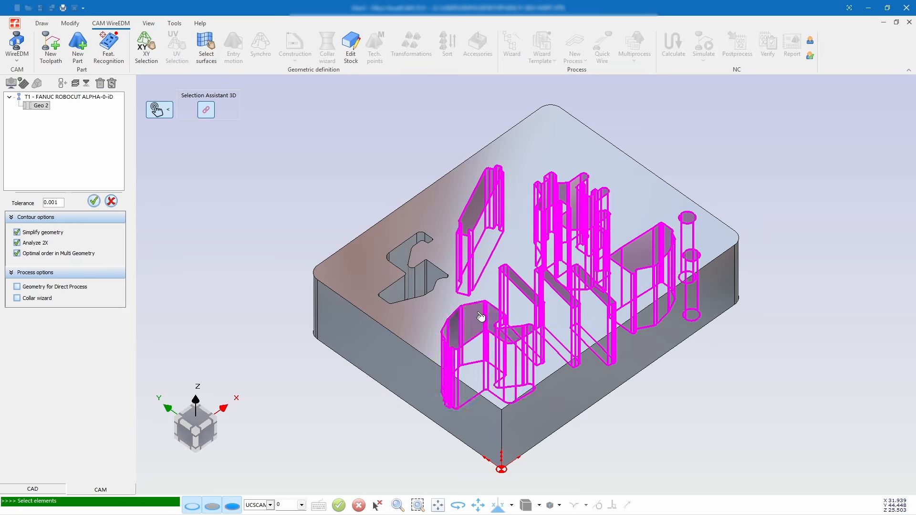
{"action": "left_click", "coordinate": [427, 271]}
{"action": "left_click", "coordinate": [92, 204]}
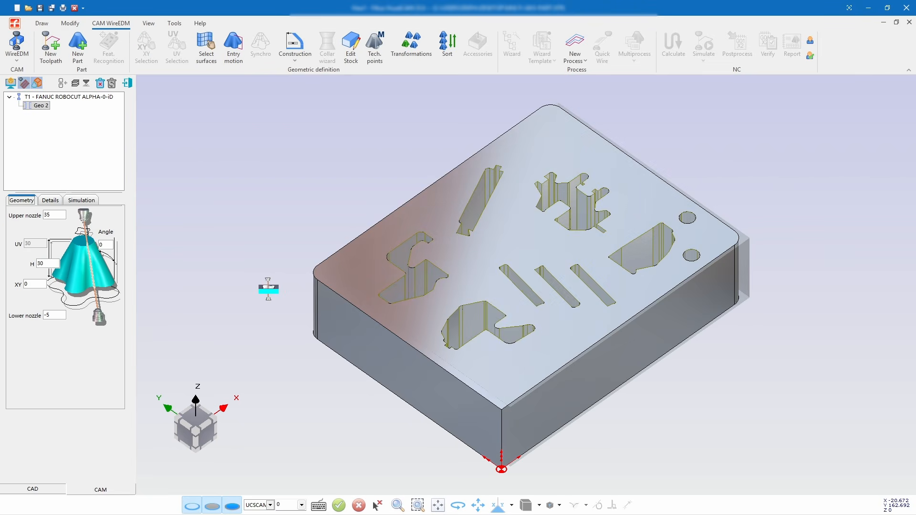
Define the stock by selecting the plate's outer top contour, with a height of 30.
{"action": "left_click", "coordinate": [351, 47]}
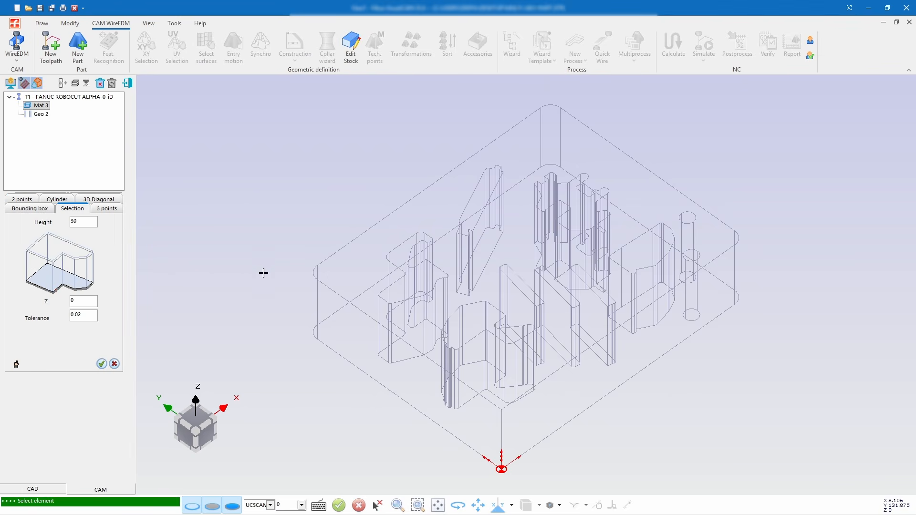
{"action": "left_click", "coordinate": [338, 249]}
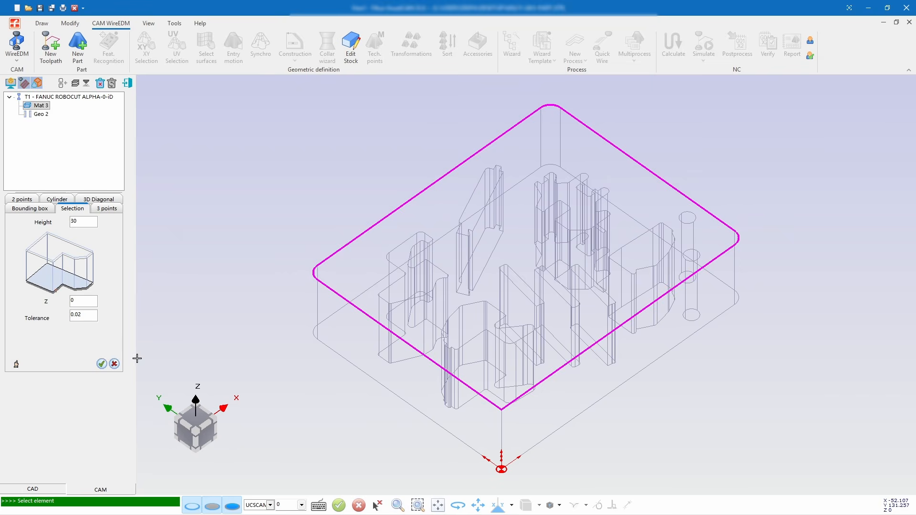
{"action": "left_click", "coordinate": [100, 365]}
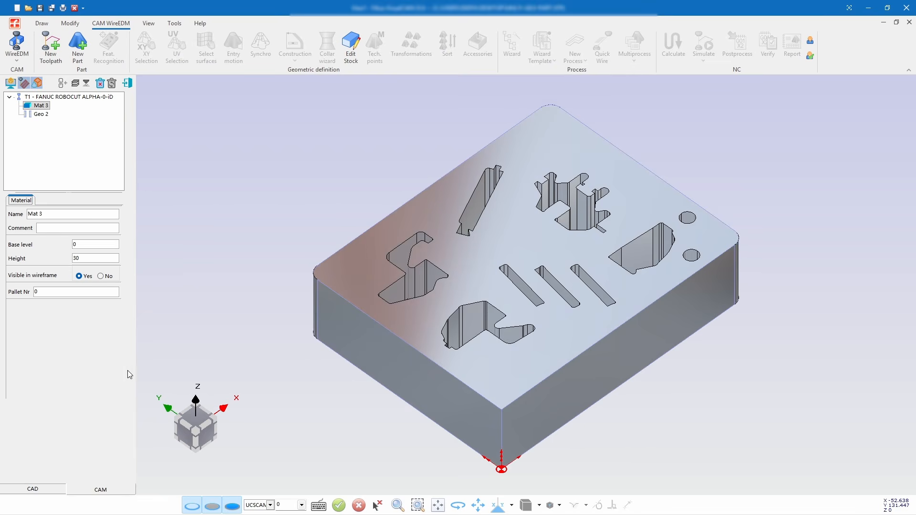
Add entry motions by geometry center to all openings of Geo 2.
{"action": "left_click", "coordinate": [40, 114]}
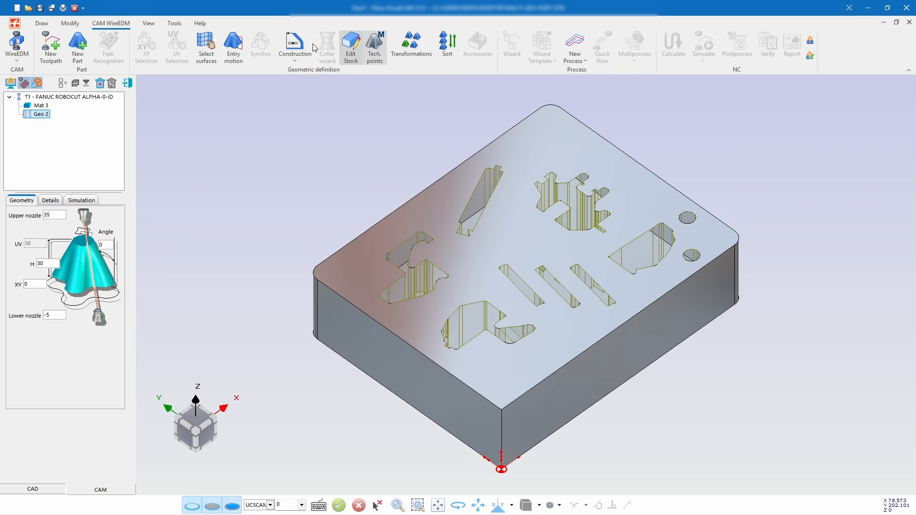
{"action": "left_click", "coordinate": [233, 48]}
{"action": "left_click", "coordinate": [193, 417]}
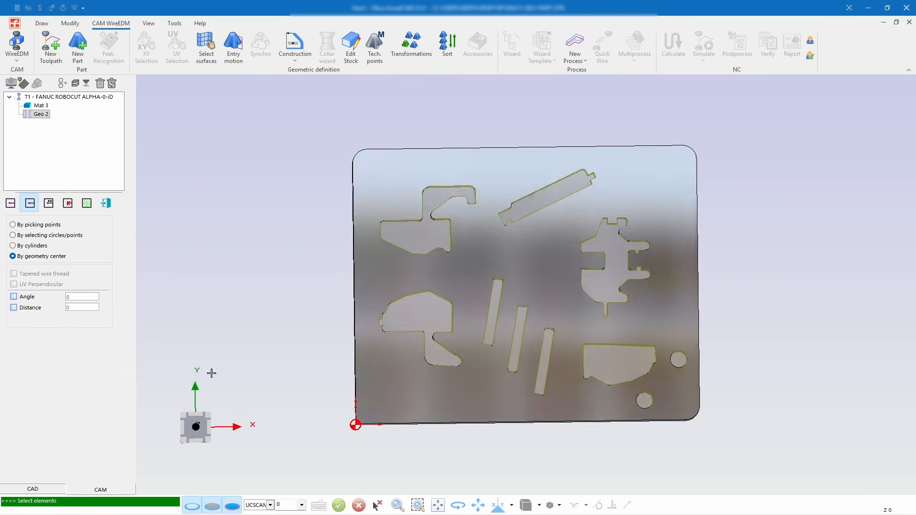
{"action": "left_click_drag", "start_coordinate": [293, 168], "coordinate": [778, 415]}
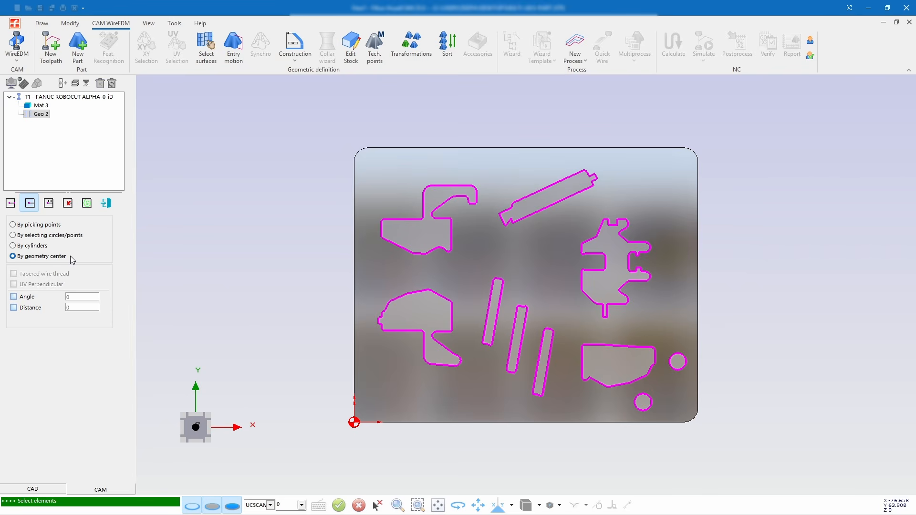
{"action": "right_click", "coordinate": [202, 263]}
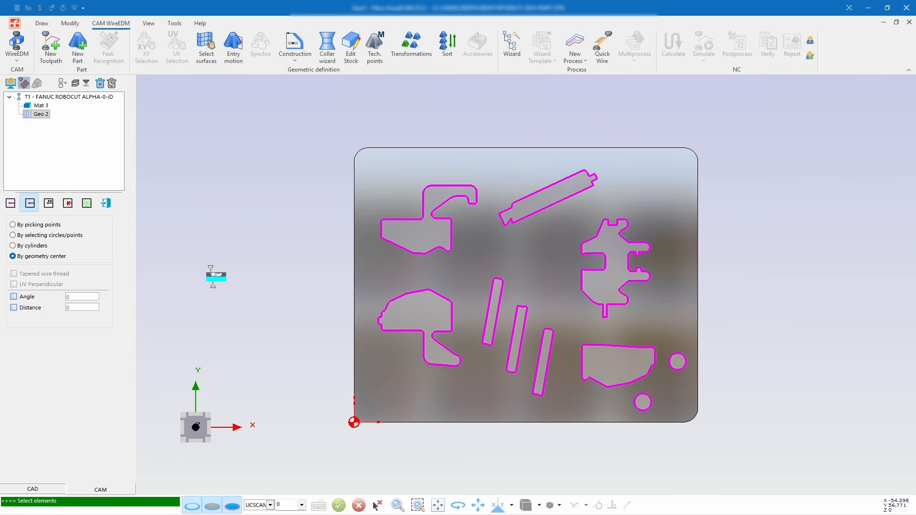
{"action": "left_click", "coordinate": [198, 430]}
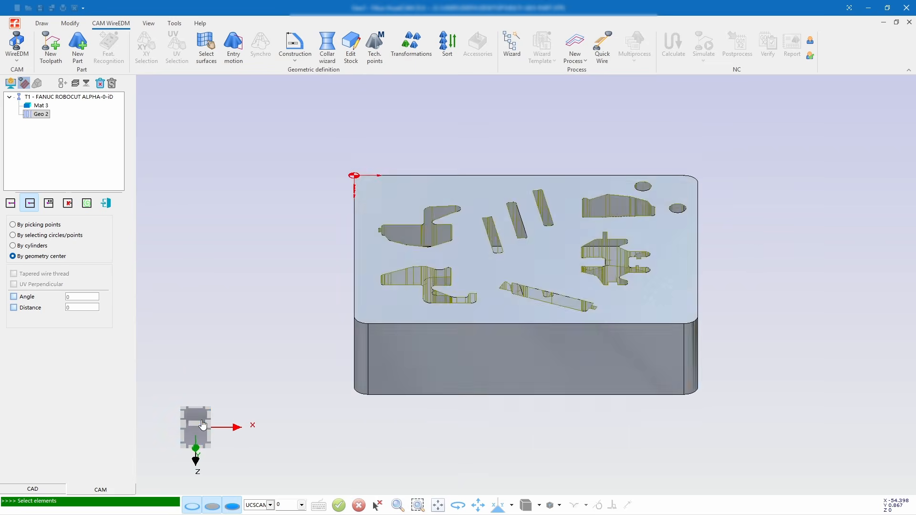
{"action": "left_click", "coordinate": [200, 425]}
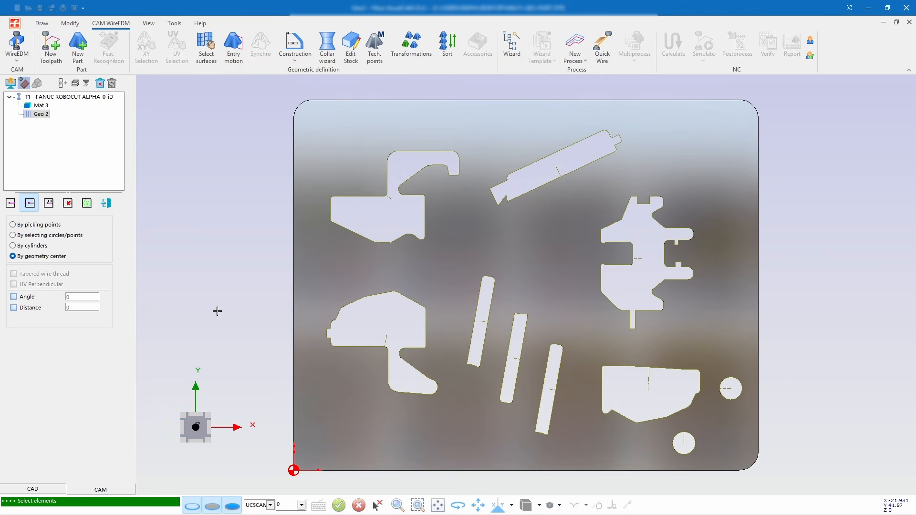
{"action": "left_click", "coordinate": [106, 204]}
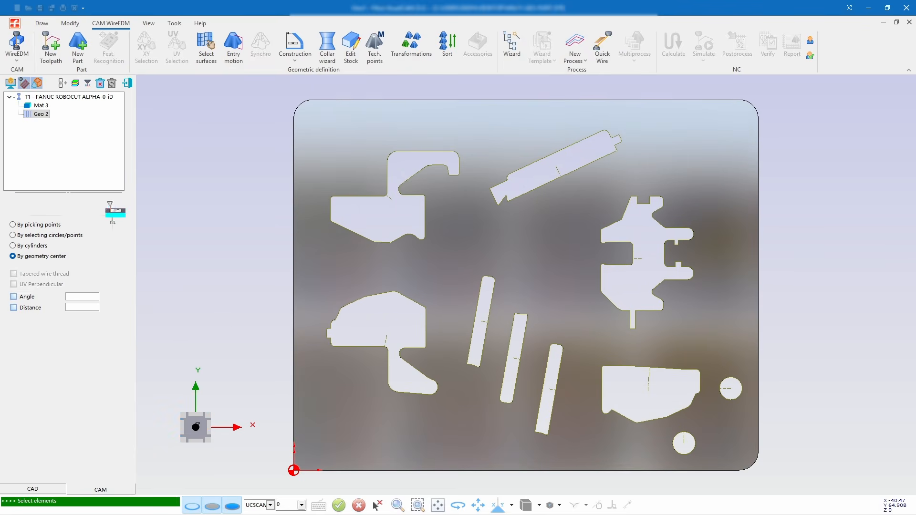
Start a QuickWire process with manual definition and set a wire diameter of 0.25 and 4 cuts.
{"action": "left_click", "coordinate": [602, 48]}
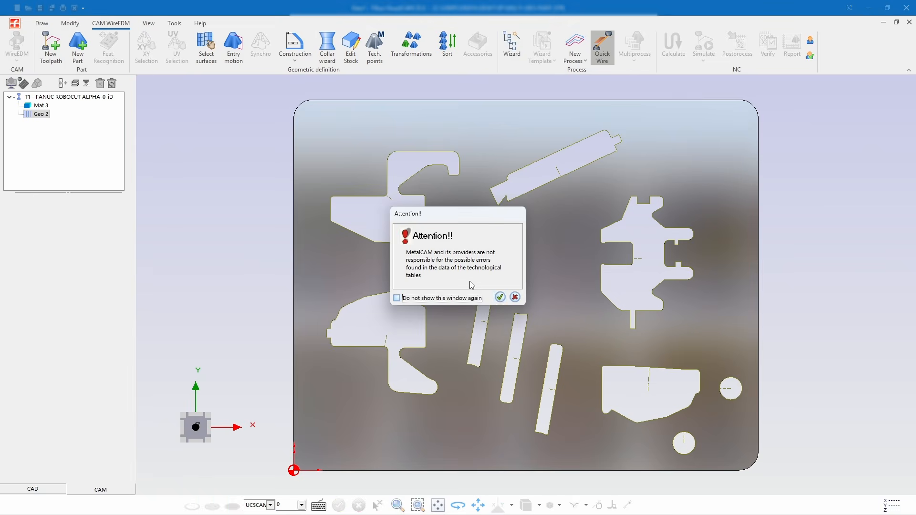
{"action": "left_click", "coordinate": [500, 297]}
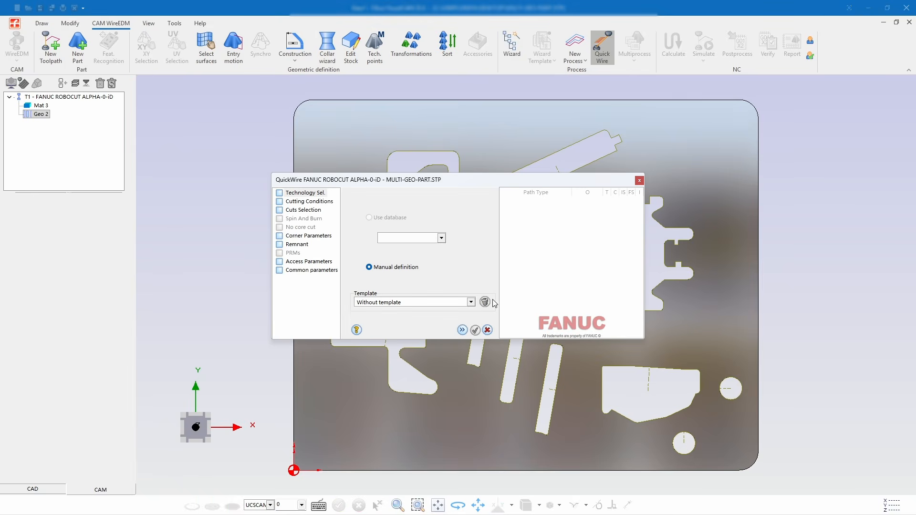
{"action": "left_click", "coordinate": [462, 330]}
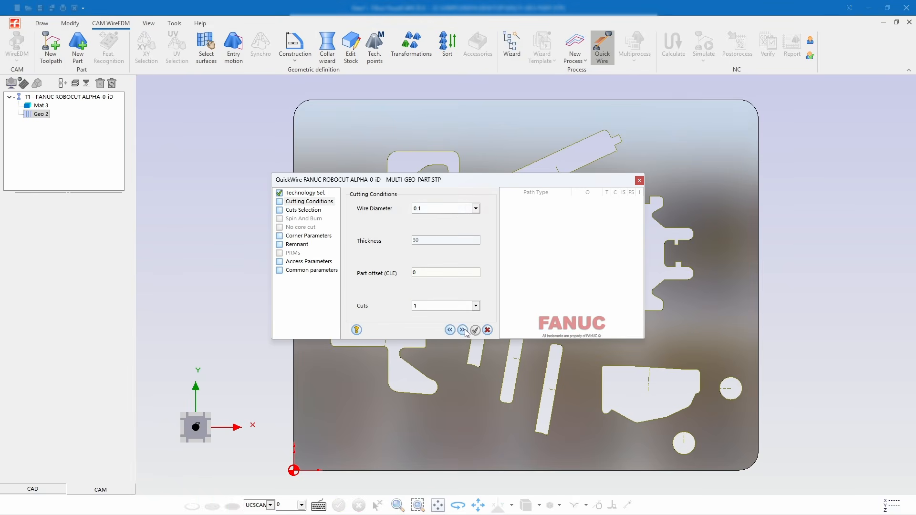
{"action": "left_click", "coordinate": [451, 212]}
{"action": "left_click", "coordinate": [448, 243]}
{"action": "left_click", "coordinate": [440, 313]}
{"action": "left_click", "coordinate": [444, 337]}
{"action": "left_click", "coordinate": [461, 331]}
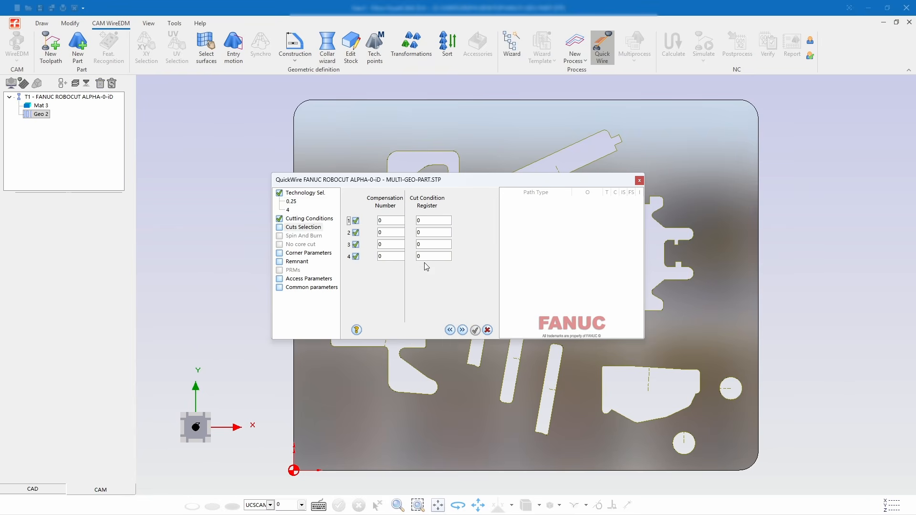
Add a remnant cut to the QuickWire process, keep the default cut, corner and access settings, and accept and calculate it.
{"action": "left_click", "coordinate": [463, 331]}
{"action": "left_click", "coordinate": [462, 332]}
{"action": "left_click", "coordinate": [463, 332]}
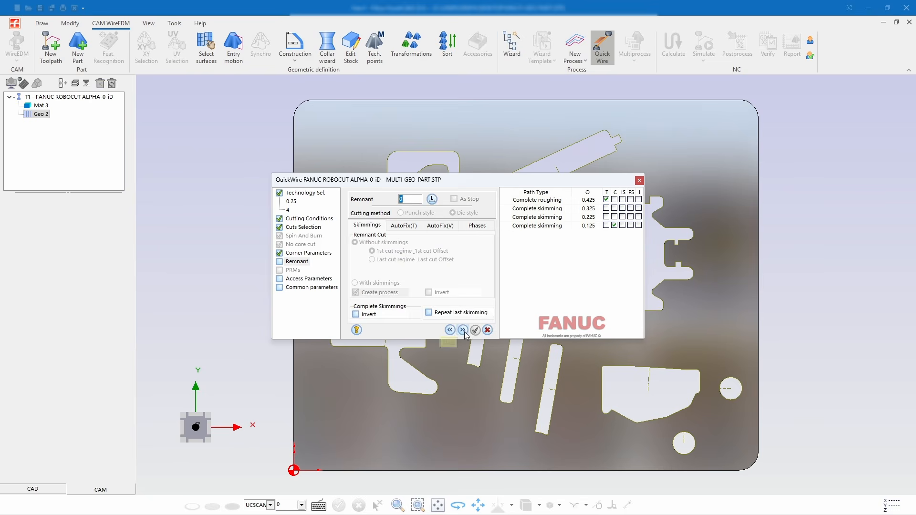
{"action": "left_click", "coordinate": [464, 331]}
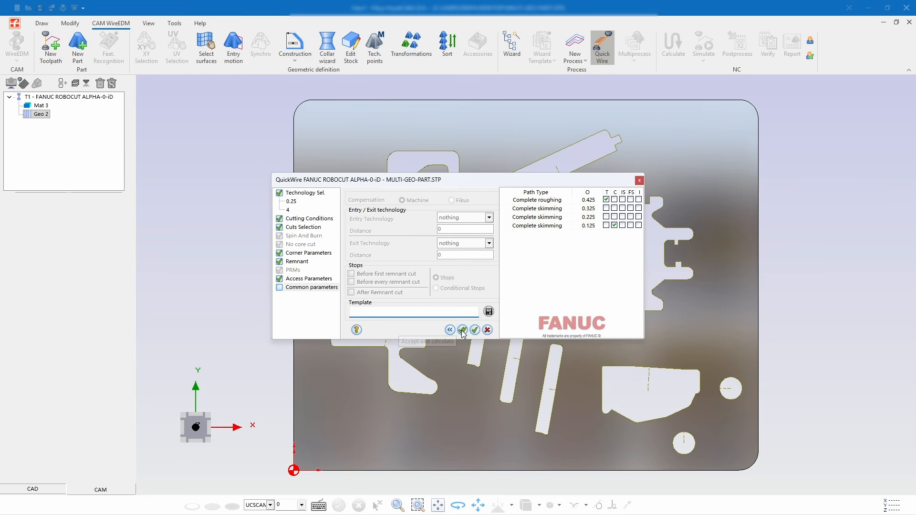
{"action": "left_click", "coordinate": [462, 331]}
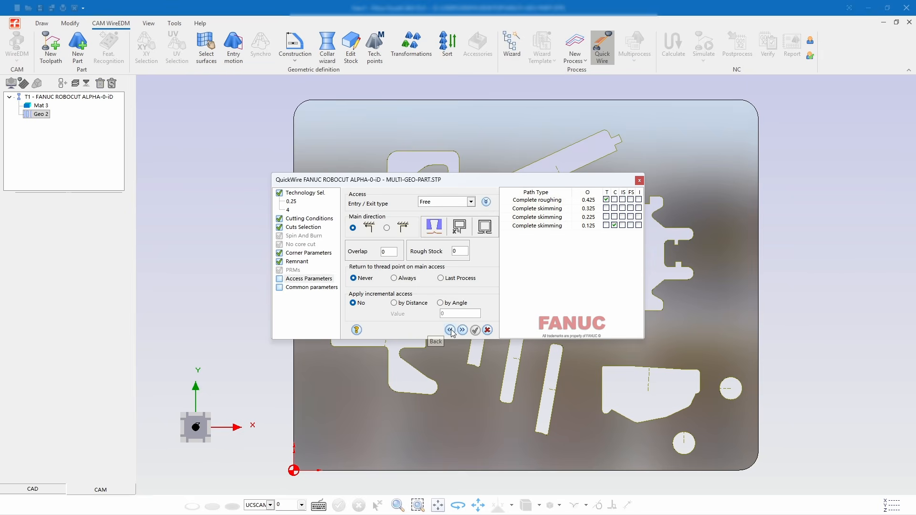
{"action": "left_click", "coordinate": [450, 330]}
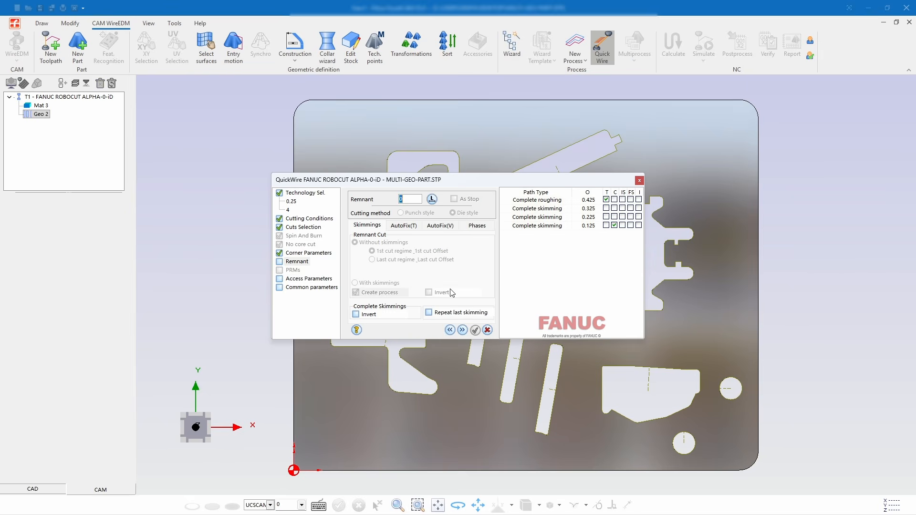
{"action": "left_click", "coordinate": [463, 331]}
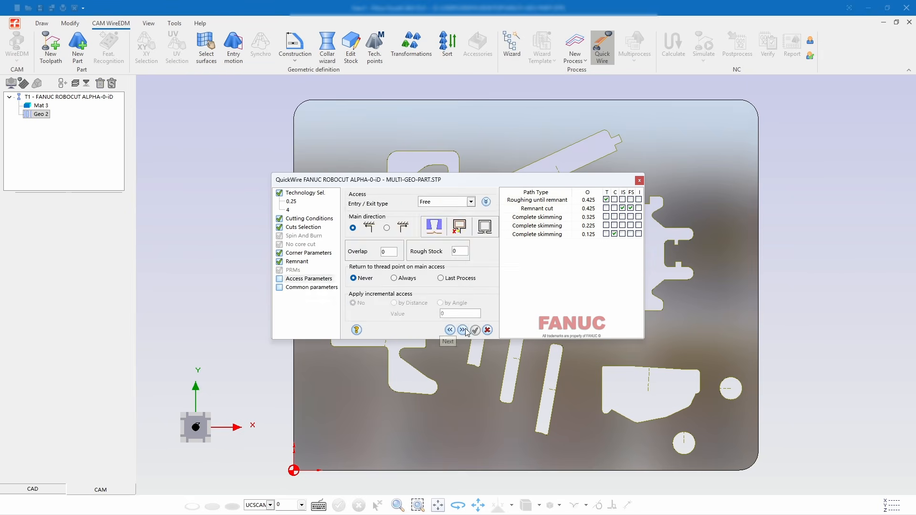
{"action": "left_click", "coordinate": [463, 330]}
{"action": "left_click", "coordinate": [463, 331]}
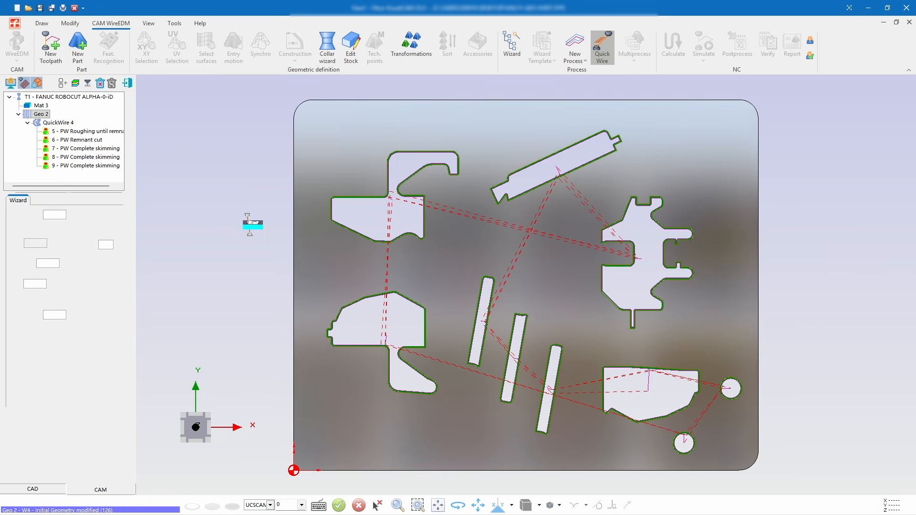
Reopen the QuickWire process of Geo 2, keeping the 0.25 wire diameter, 4 cuts and the default corner settings.
{"action": "left_click", "coordinate": [65, 123]}
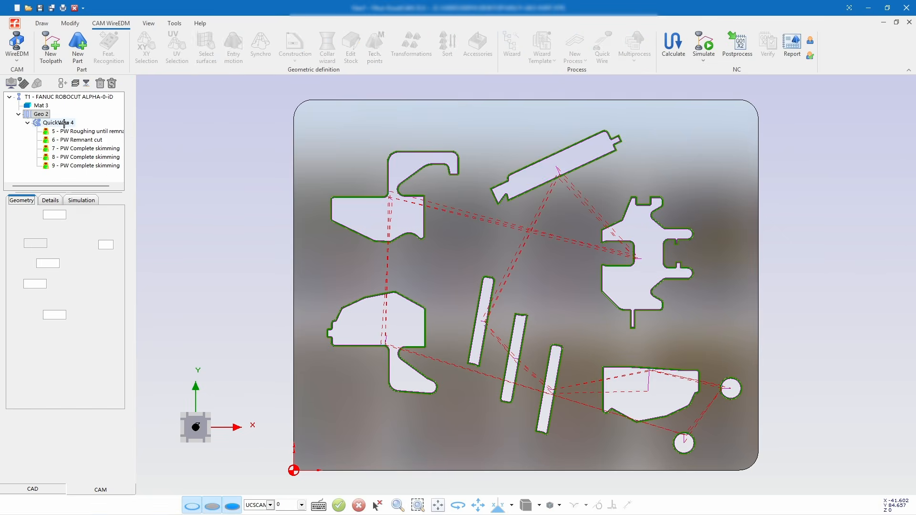
{"action": "left_click", "coordinate": [501, 297]}
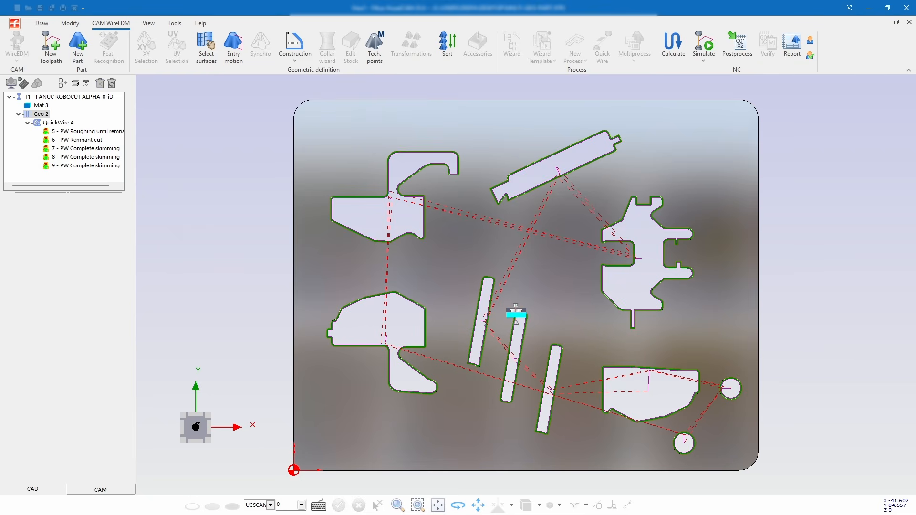
{"action": "left_click", "coordinate": [463, 330]}
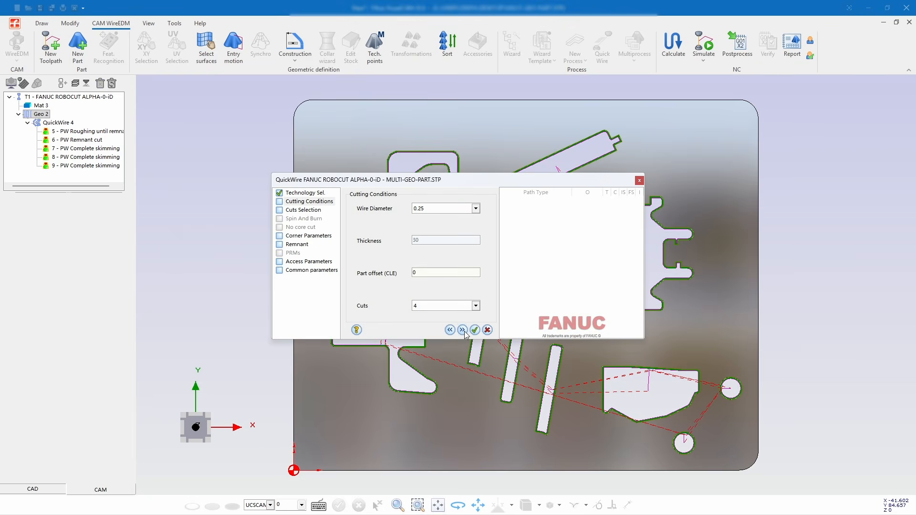
{"action": "left_click", "coordinate": [463, 330]}
{"action": "left_click", "coordinate": [463, 331]}
{"action": "left_click", "coordinate": [463, 332]}
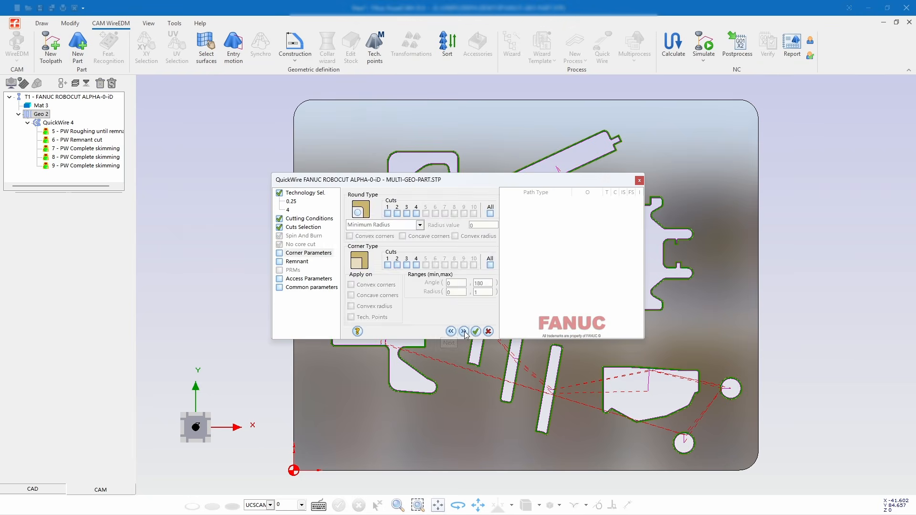
Disable the complete skimming cuts with offsets 0.225 and 0.125, keep the access and common settings, and calculate the process.
{"action": "left_click", "coordinate": [537, 227]}
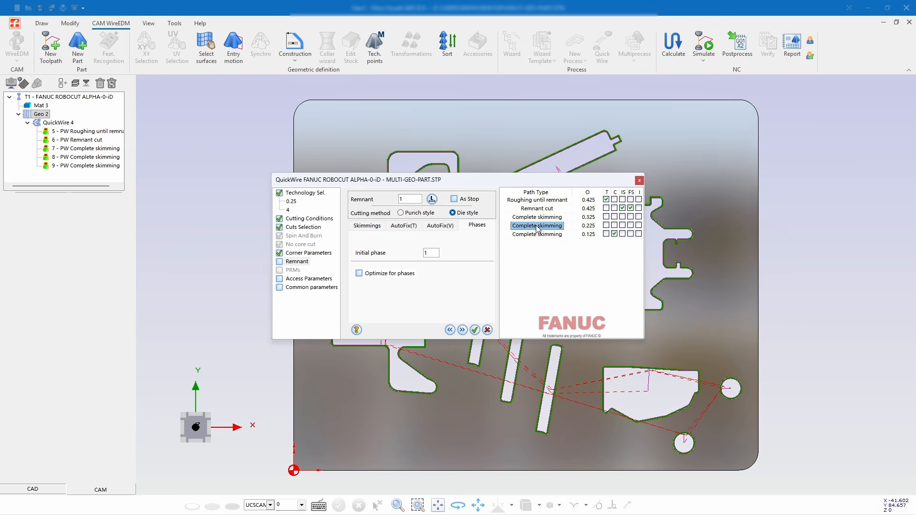
{"action": "right_click", "coordinate": [537, 230]}
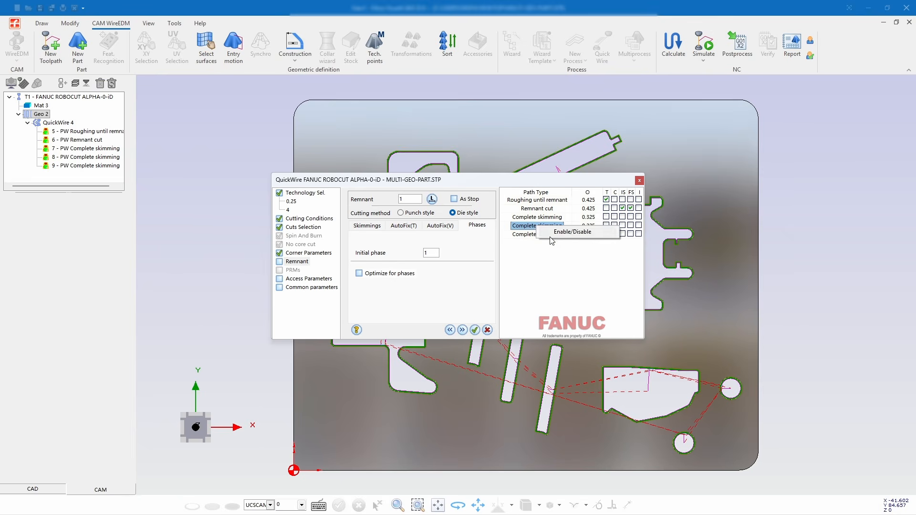
{"action": "left_click", "coordinate": [554, 235]}
{"action": "left_click", "coordinate": [547, 236]}
{"action": "right_click", "coordinate": [541, 235]}
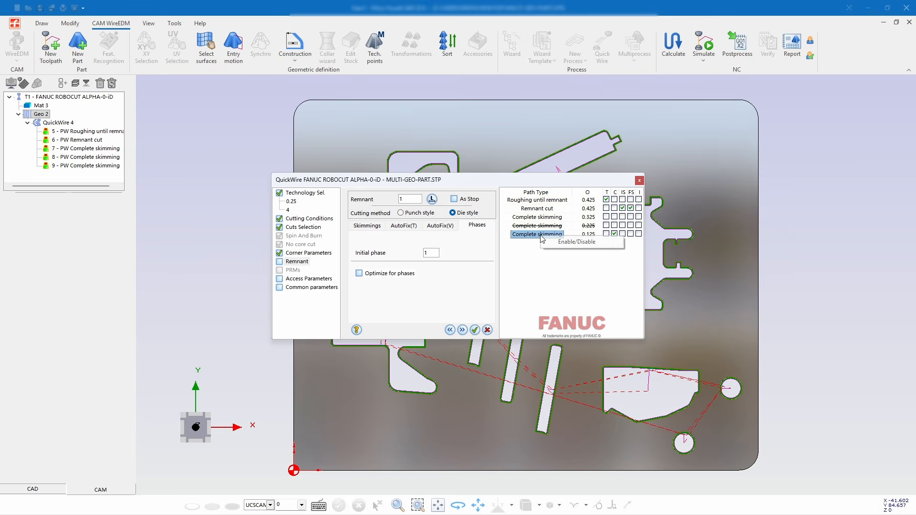
{"action": "left_click", "coordinate": [552, 244]}
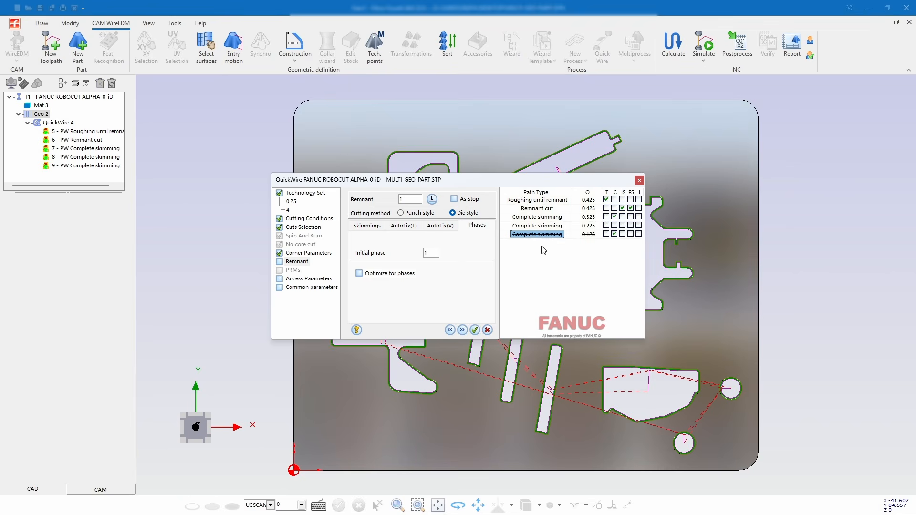
{"action": "left_click", "coordinate": [463, 330]}
{"action": "left_click", "coordinate": [463, 330]}
{"action": "left_click", "coordinate": [463, 330]}
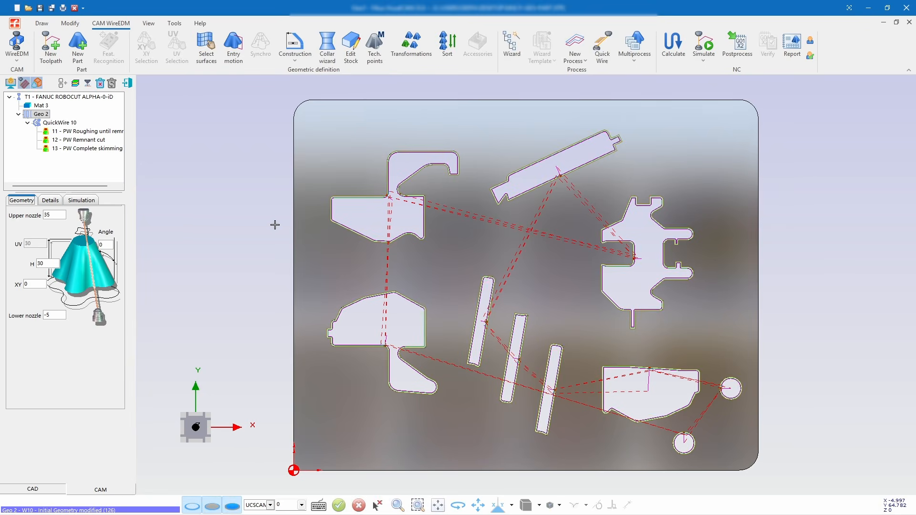
Reopen the QuickWire process, keeping its manual definition, cutting, corner and remnant settings up to the access parameters.
{"action": "double_click", "coordinate": [57, 123]}
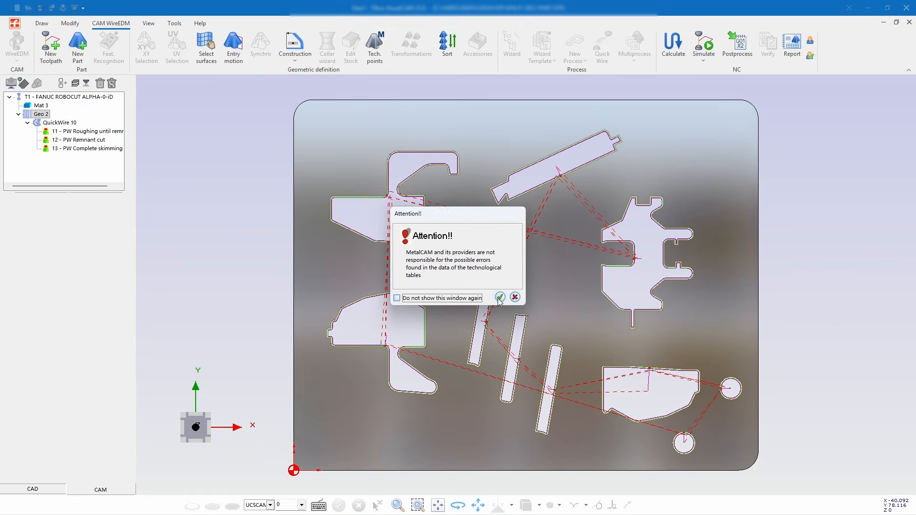
{"action": "left_click", "coordinate": [500, 298]}
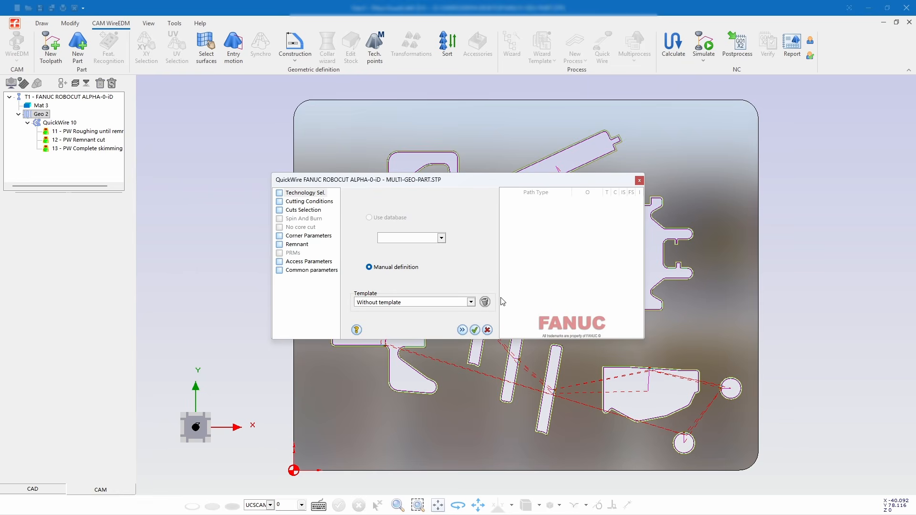
{"action": "left_click", "coordinate": [462, 329]}
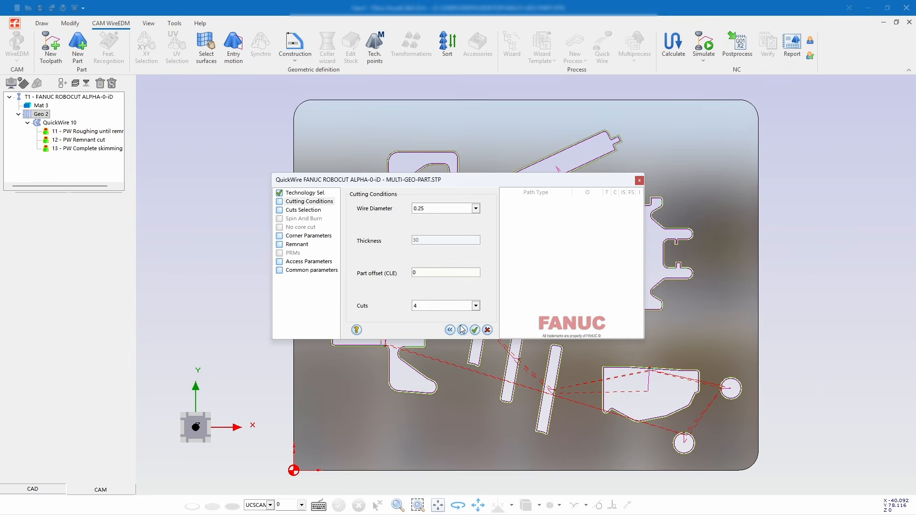
{"action": "left_click", "coordinate": [462, 329]}
{"action": "left_click", "coordinate": [462, 330]}
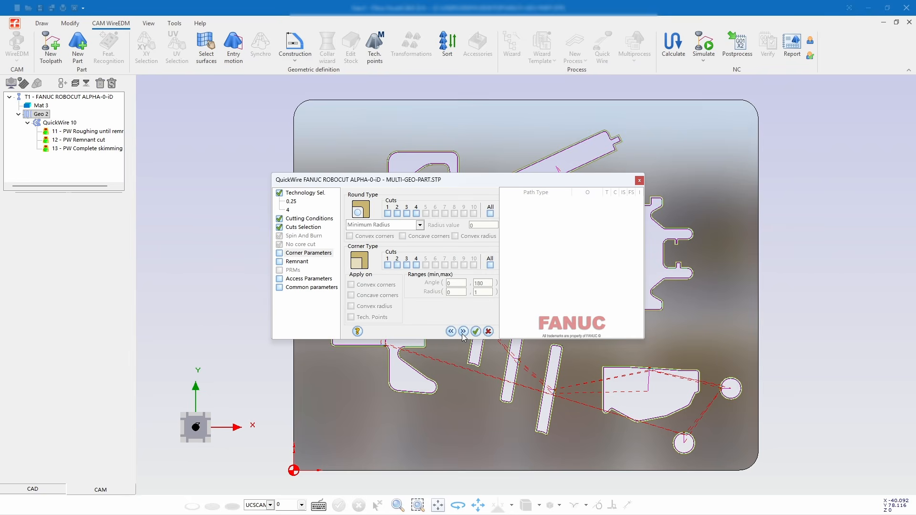
{"action": "left_click", "coordinate": [462, 330]}
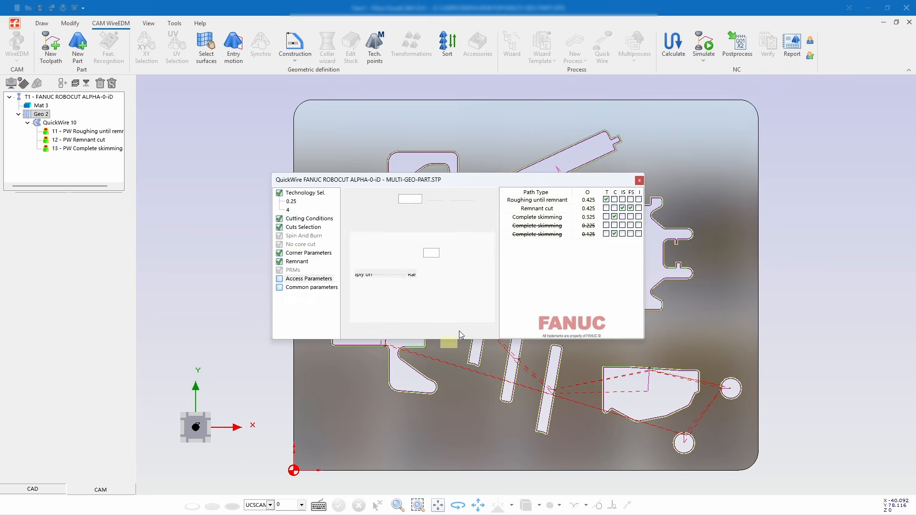
{"action": "left_click", "coordinate": [463, 330]}
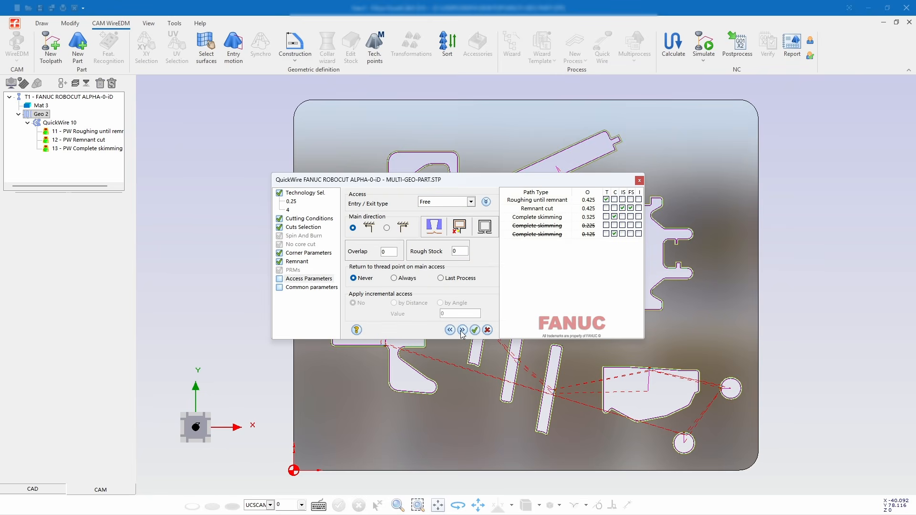
Re-enable the complete skimming cuts with offsets 0.225 and 0.125.
{"action": "left_click", "coordinate": [534, 226]}
{"action": "right_click", "coordinate": [534, 227]}
{"action": "left_click", "coordinate": [545, 233]}
{"action": "left_click", "coordinate": [540, 234]}
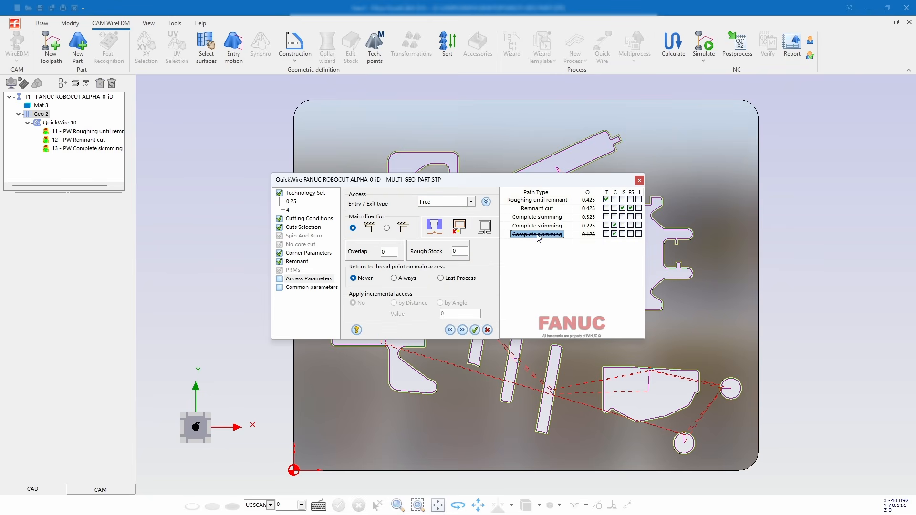
{"action": "right_click", "coordinate": [542, 234]}
{"action": "left_click", "coordinate": [549, 241]}
Disable the roughing until remnant and the remnant cut, keep the access settings, and accept and calculate the skimming-only process.
{"action": "left_click", "coordinate": [532, 201]}
{"action": "right_click", "coordinate": [533, 202]}
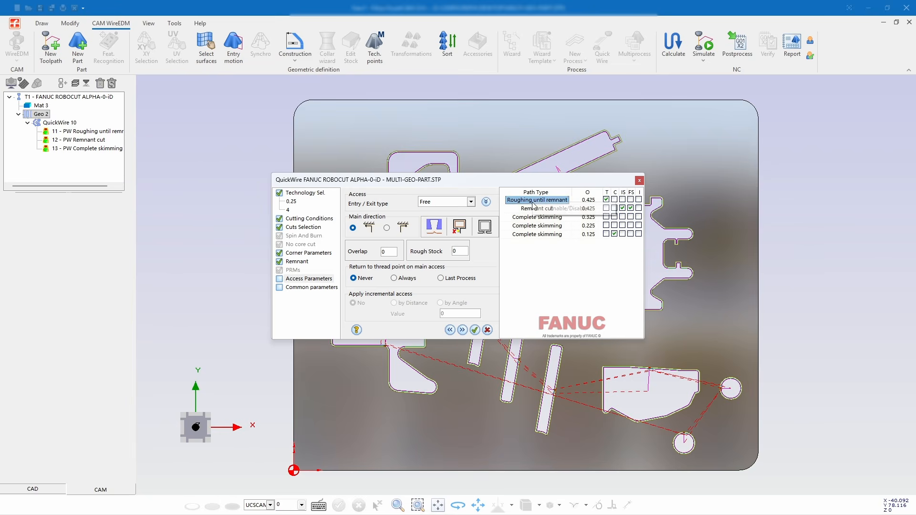
{"action": "left_click", "coordinate": [568, 208]}
{"action": "left_click", "coordinate": [535, 209]}
{"action": "right_click", "coordinate": [536, 210]}
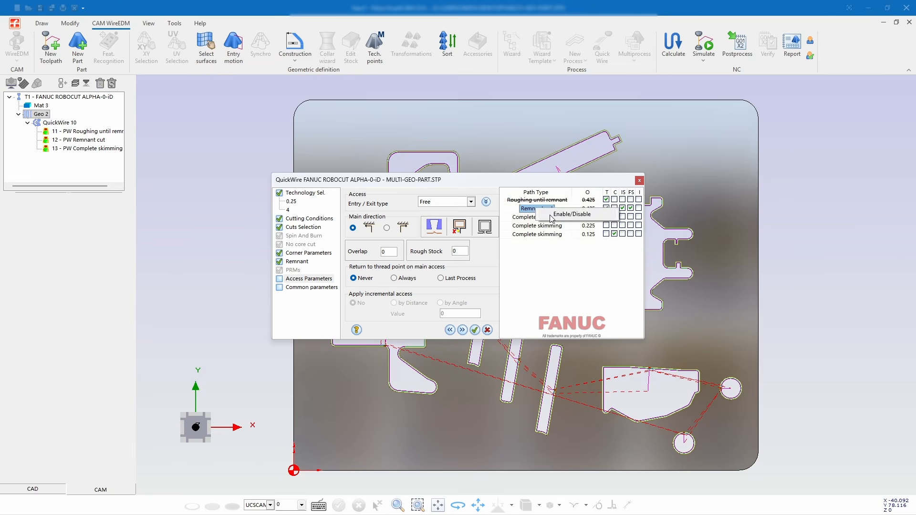
{"action": "left_click", "coordinate": [554, 215]}
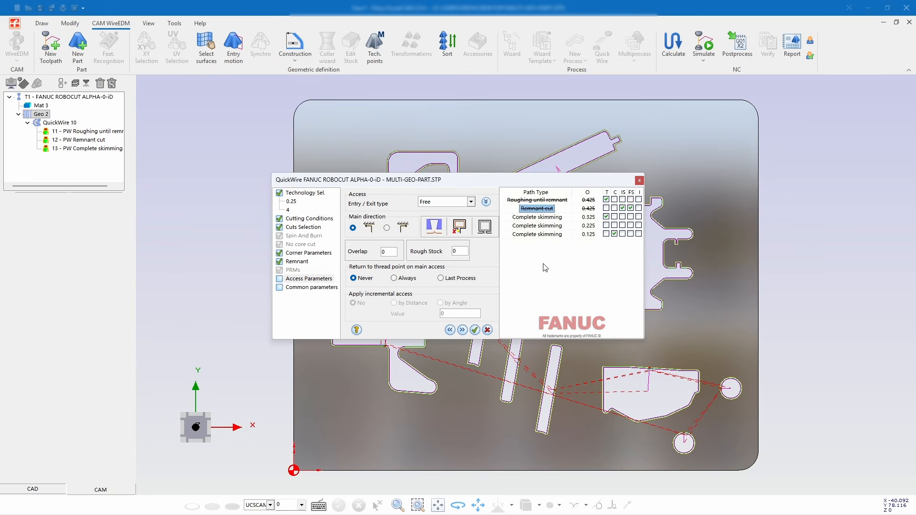
{"action": "left_click", "coordinate": [463, 330]}
{"action": "left_click", "coordinate": [475, 330]}
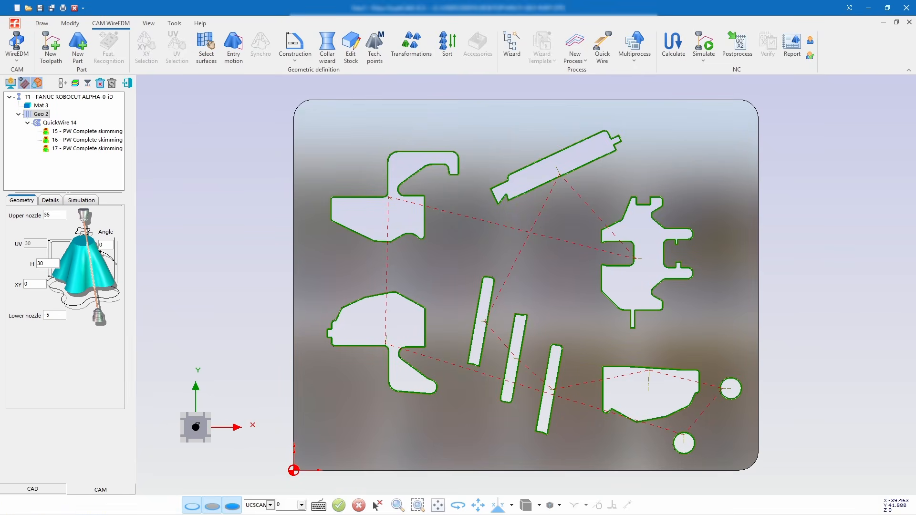
Simulate the FANUC ROBOCUT toolpaths and remove the first two cut-out chunks by selection, keeping only Chunk 1.
{"action": "right_click", "coordinate": [99, 97]}
{"action": "left_click", "coordinate": [151, 157]}
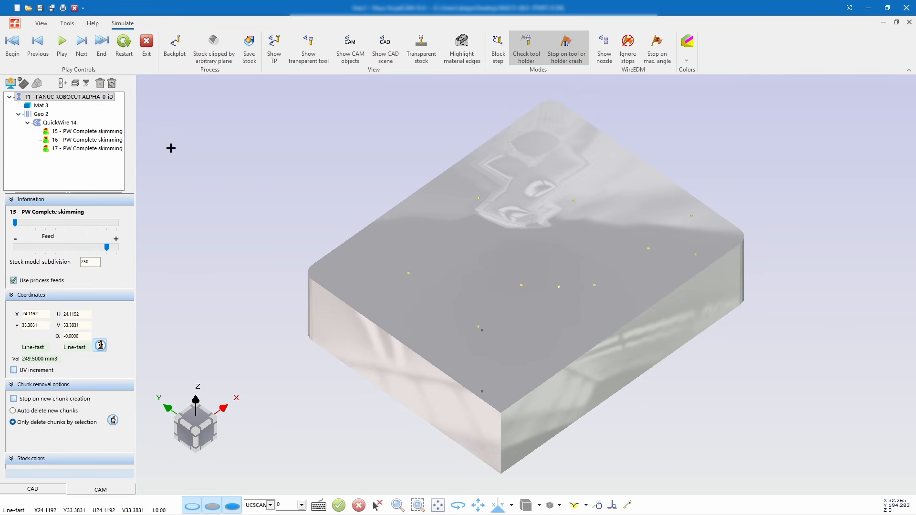
{"action": "left_click", "coordinate": [62, 43]}
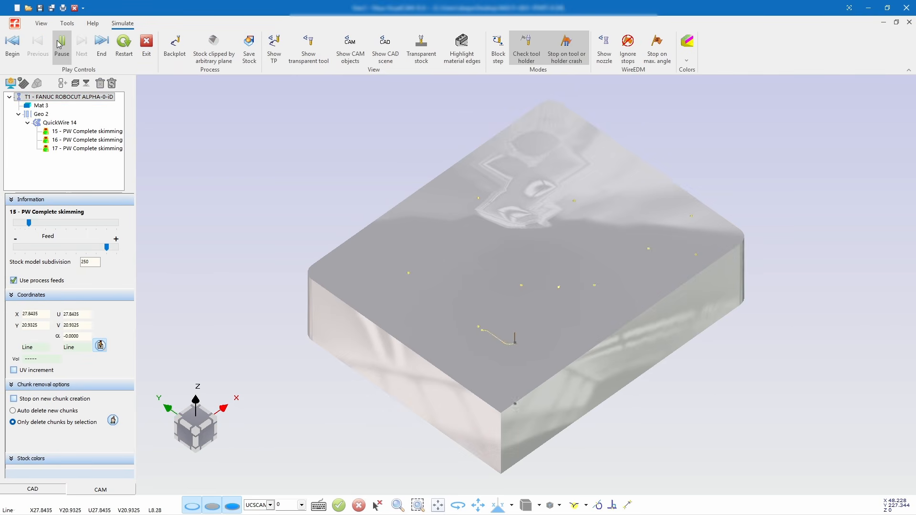
{"action": "left_click", "coordinate": [78, 411]}
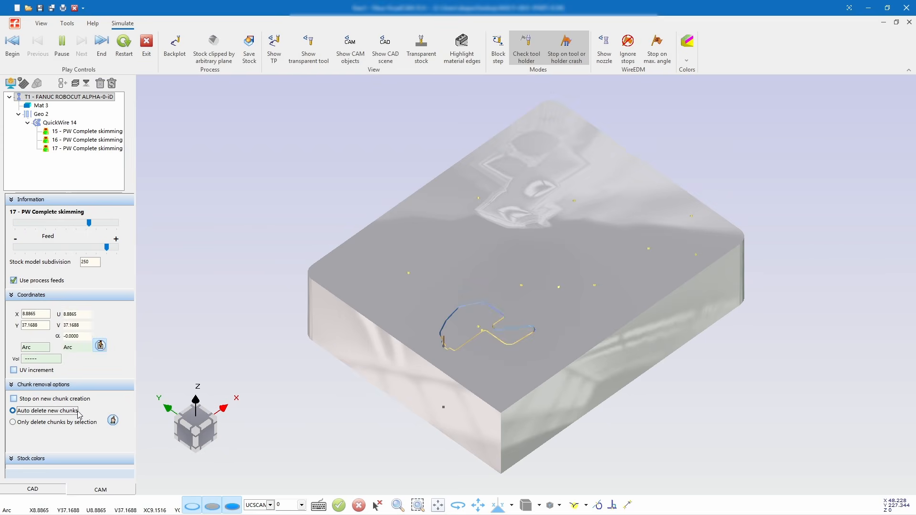
{"action": "left_click", "coordinate": [113, 421]}
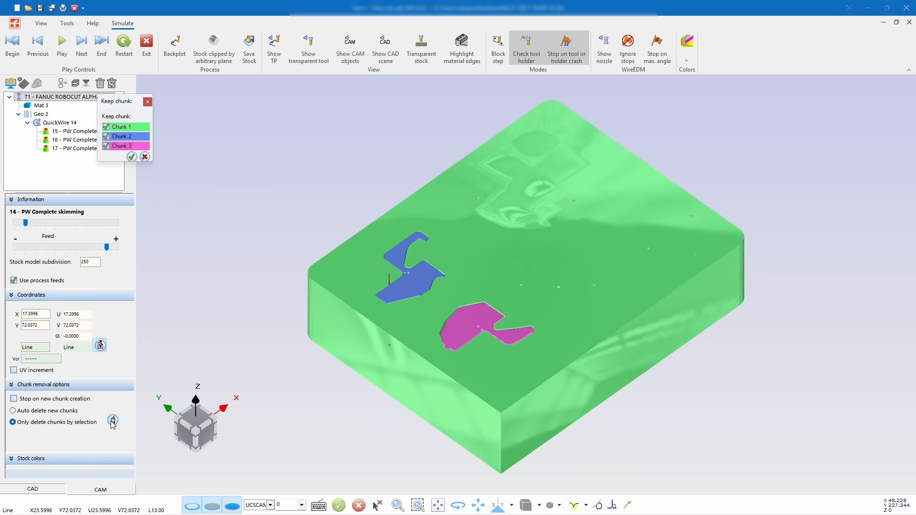
{"action": "left_click", "coordinate": [132, 157]}
Resume the simulation with stop on new chunk creation enabled, remove the newly cut chunk, and continue playing.
{"action": "left_click", "coordinate": [62, 43]}
{"action": "left_click", "coordinate": [13, 399]}
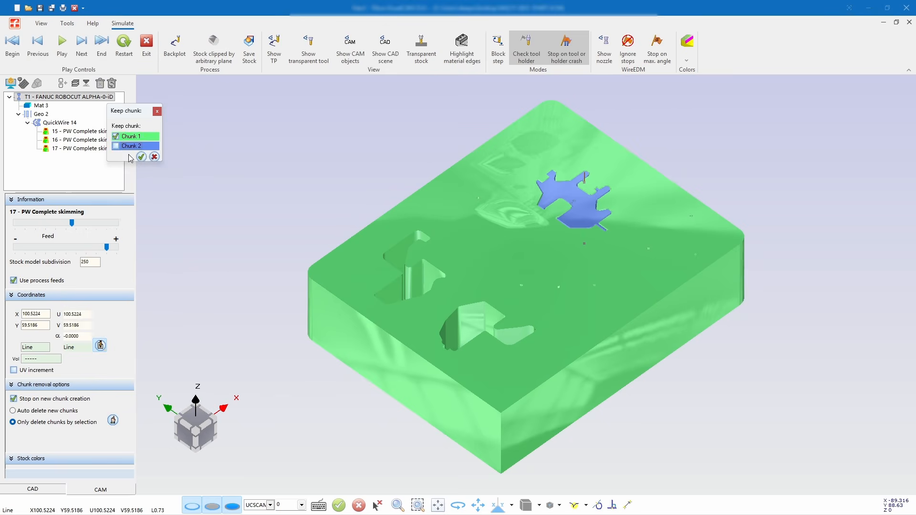
{"action": "left_click", "coordinate": [141, 157]}
{"action": "left_click", "coordinate": [59, 53]}
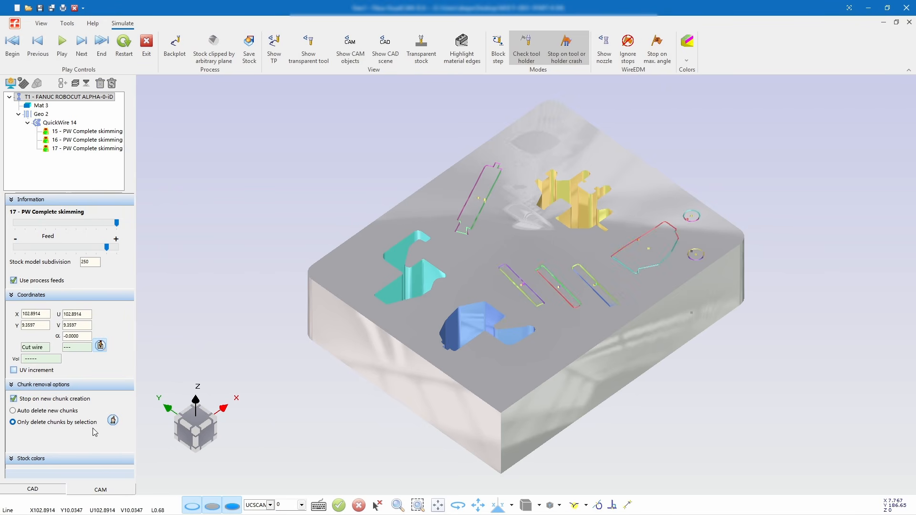
Remove all remaining cut-out chunks from the simulated stock, keeping only Chunk 1, and exit the simulation.
{"action": "left_click", "coordinate": [126, 165]}
{"action": "left_click", "coordinate": [126, 175]}
{"action": "left_click", "coordinate": [126, 184]}
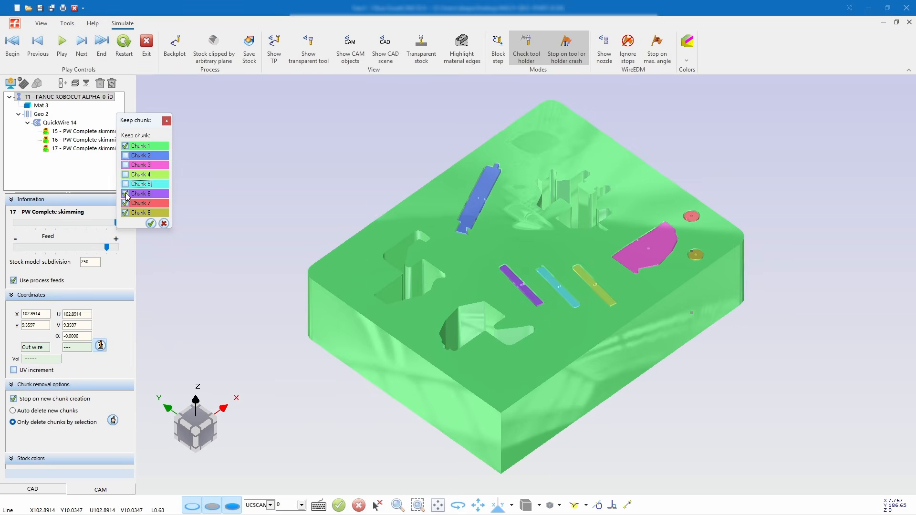
{"action": "left_click", "coordinate": [151, 224]}
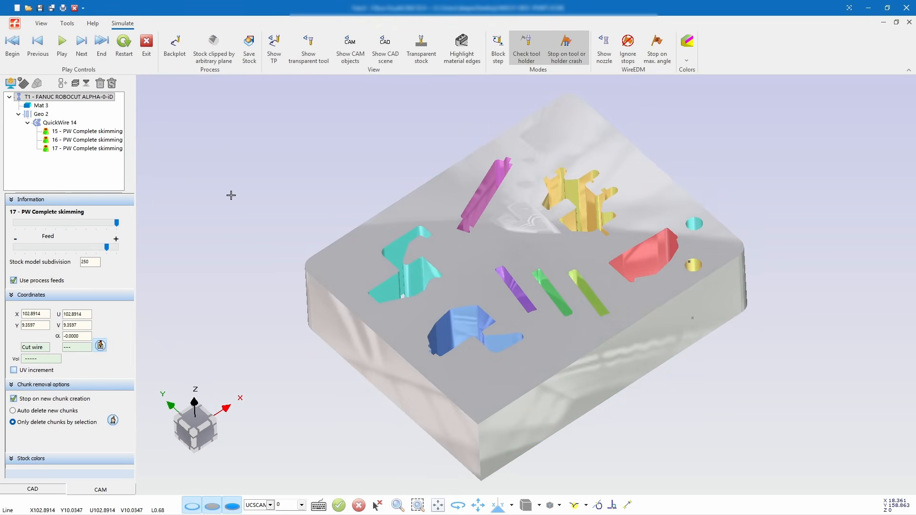
{"action": "left_click", "coordinate": [147, 42]}
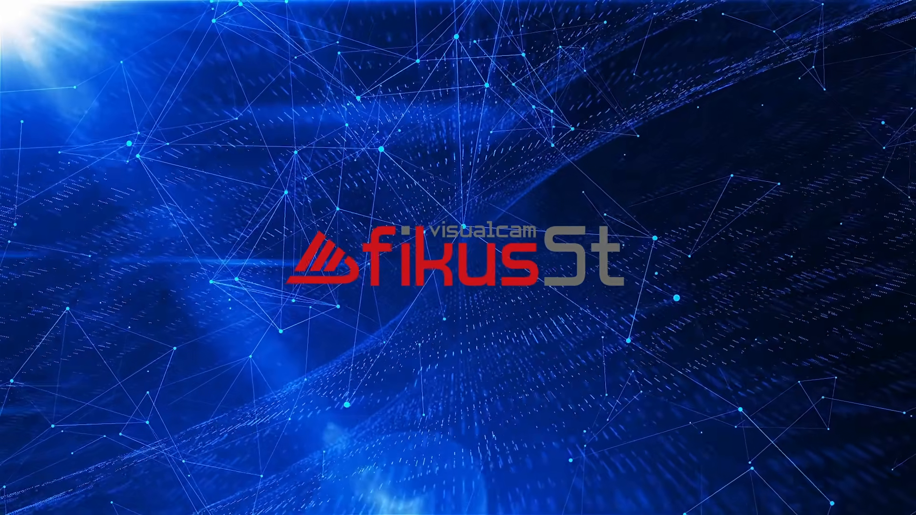